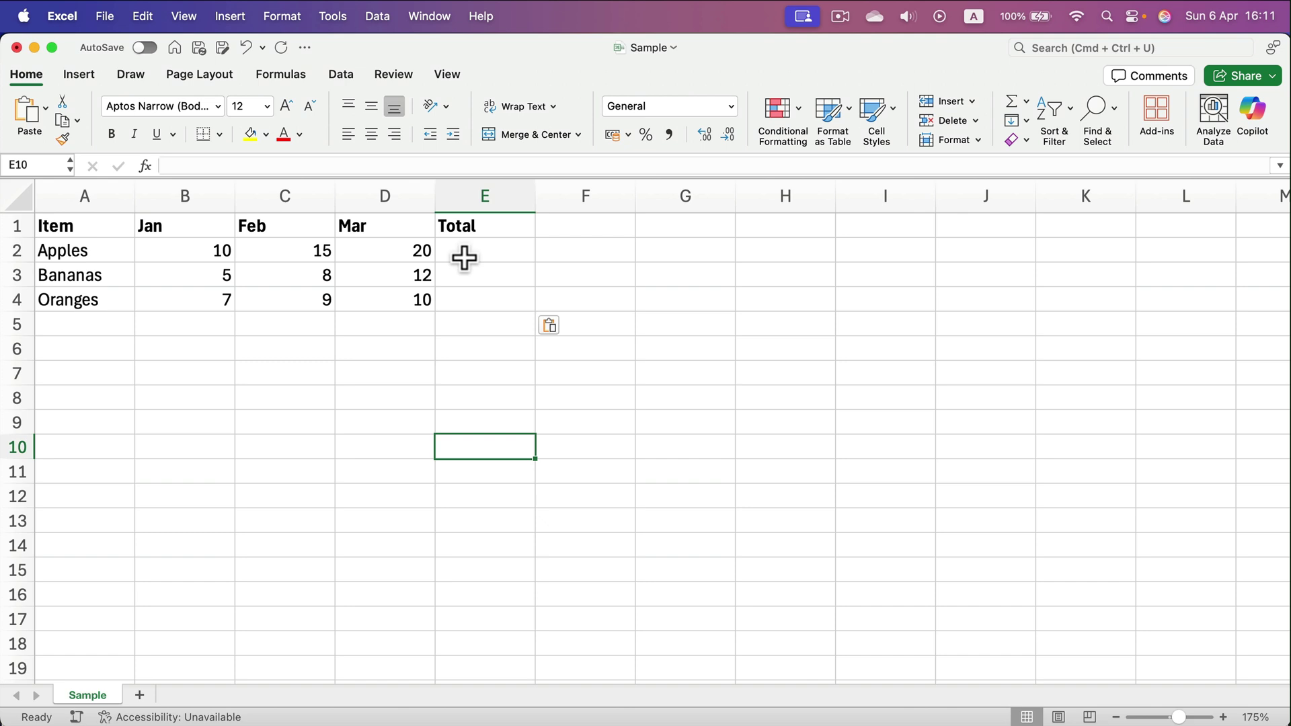
Build the formula =SUM(B2:D2) in E2 over the Apples Jan–Mar values.
{"action": "left_click", "coordinate": [181, 324]}
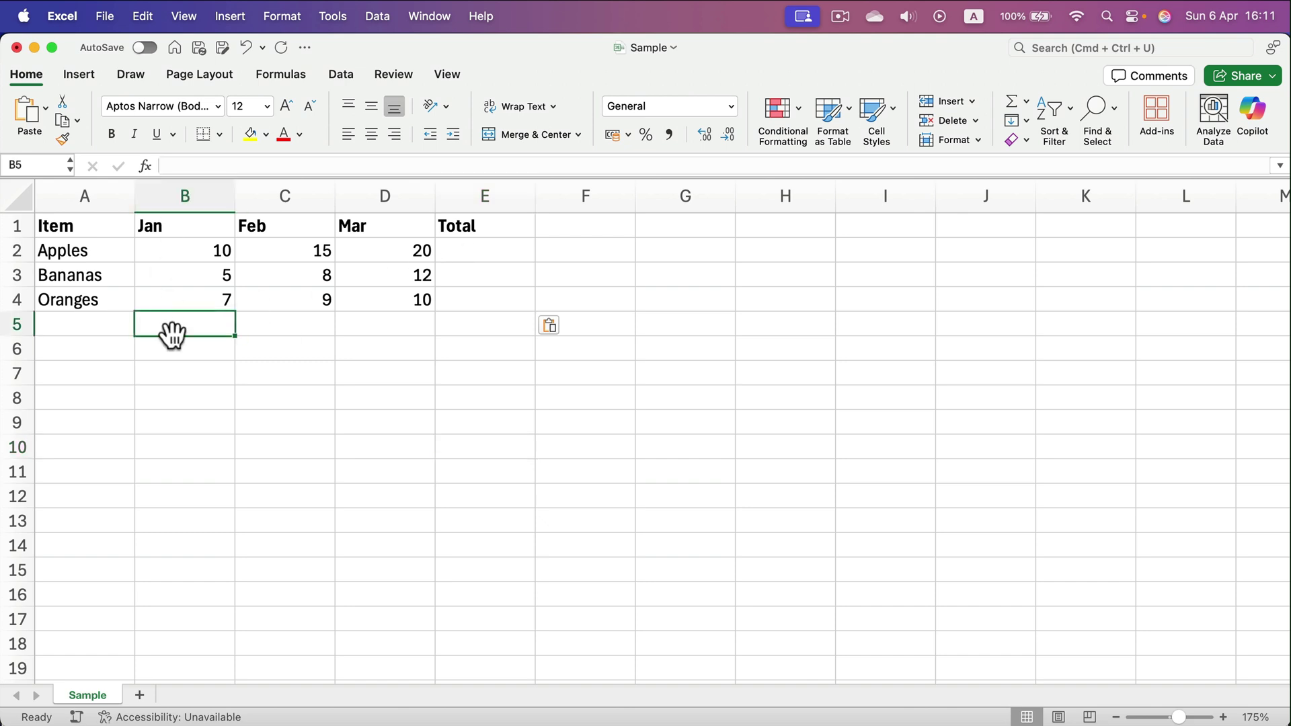
{"action": "left_click", "coordinate": [468, 252]}
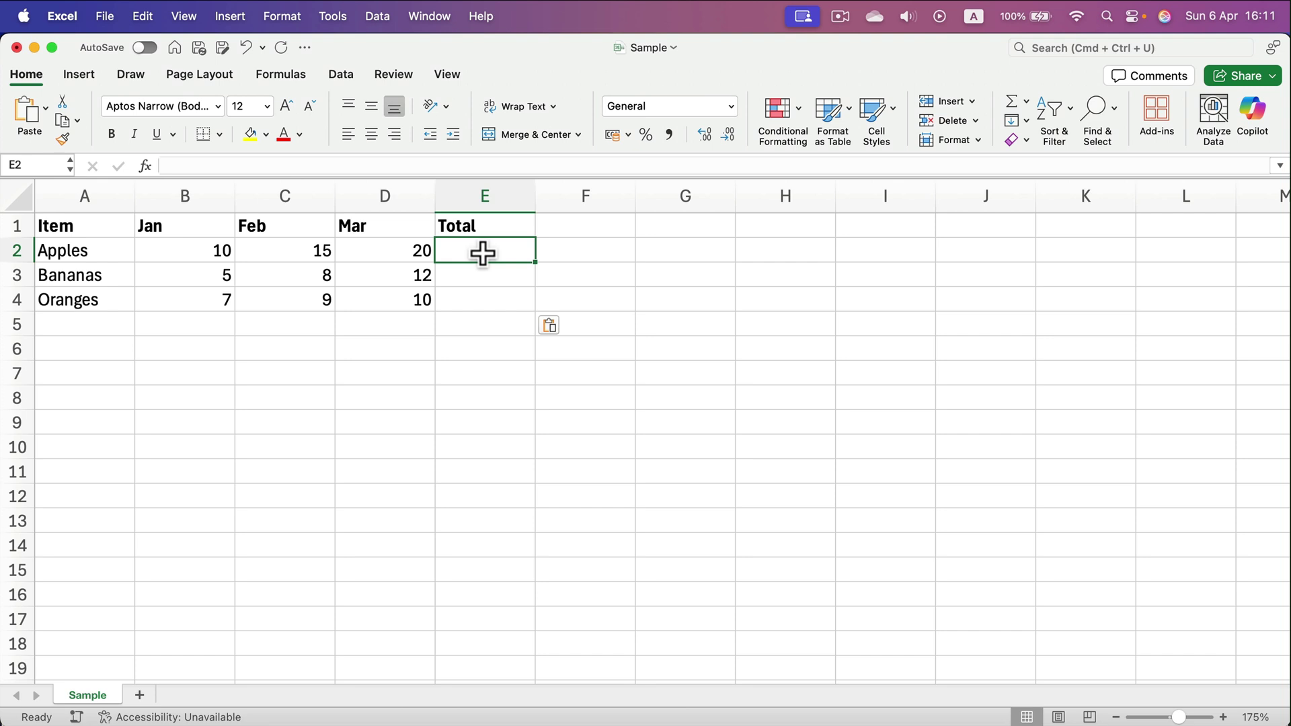
{"action": "type", "text": "=S"}
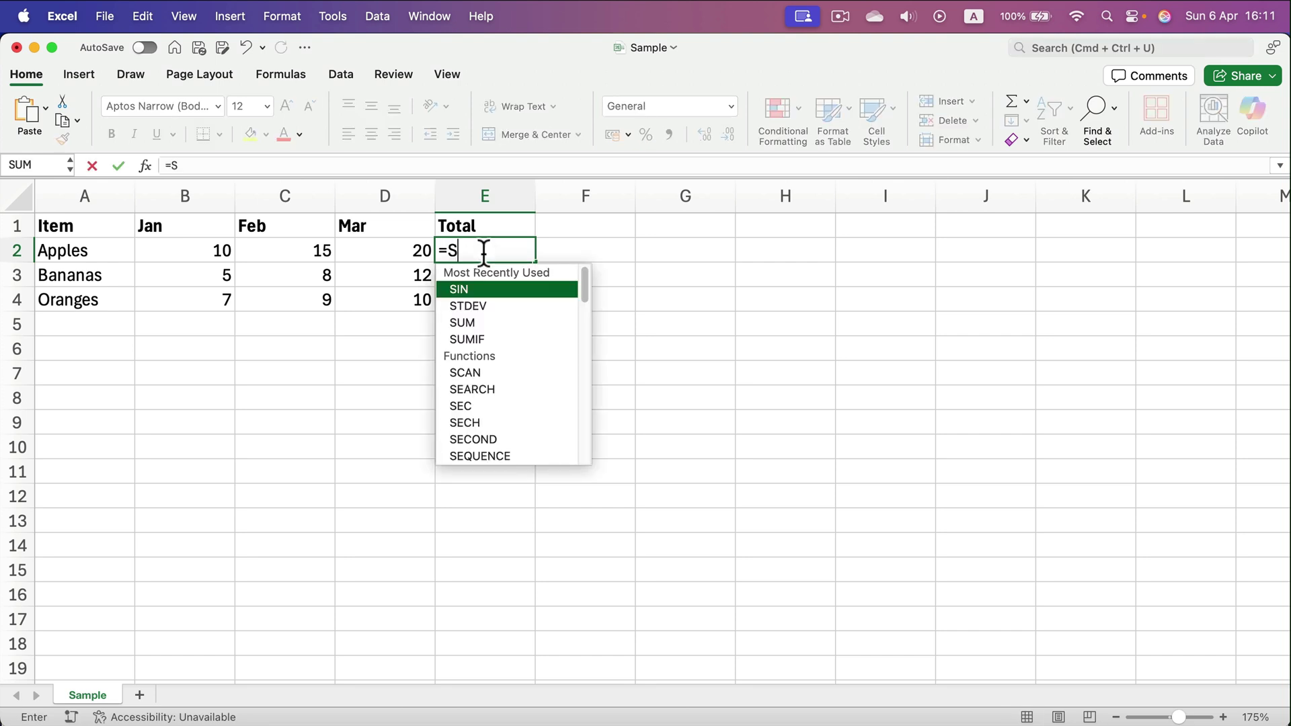
{"action": "type", "text": "UM"}
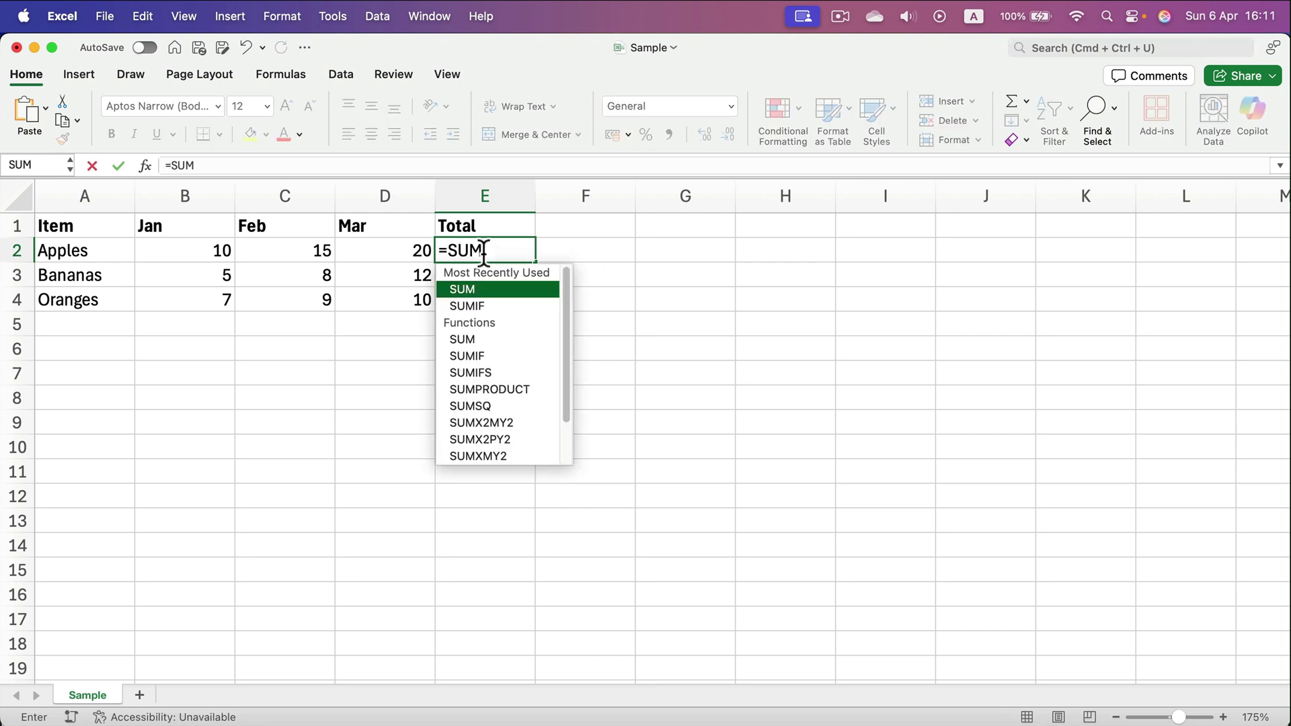
{"action": "left_click", "coordinate": [489, 290]}
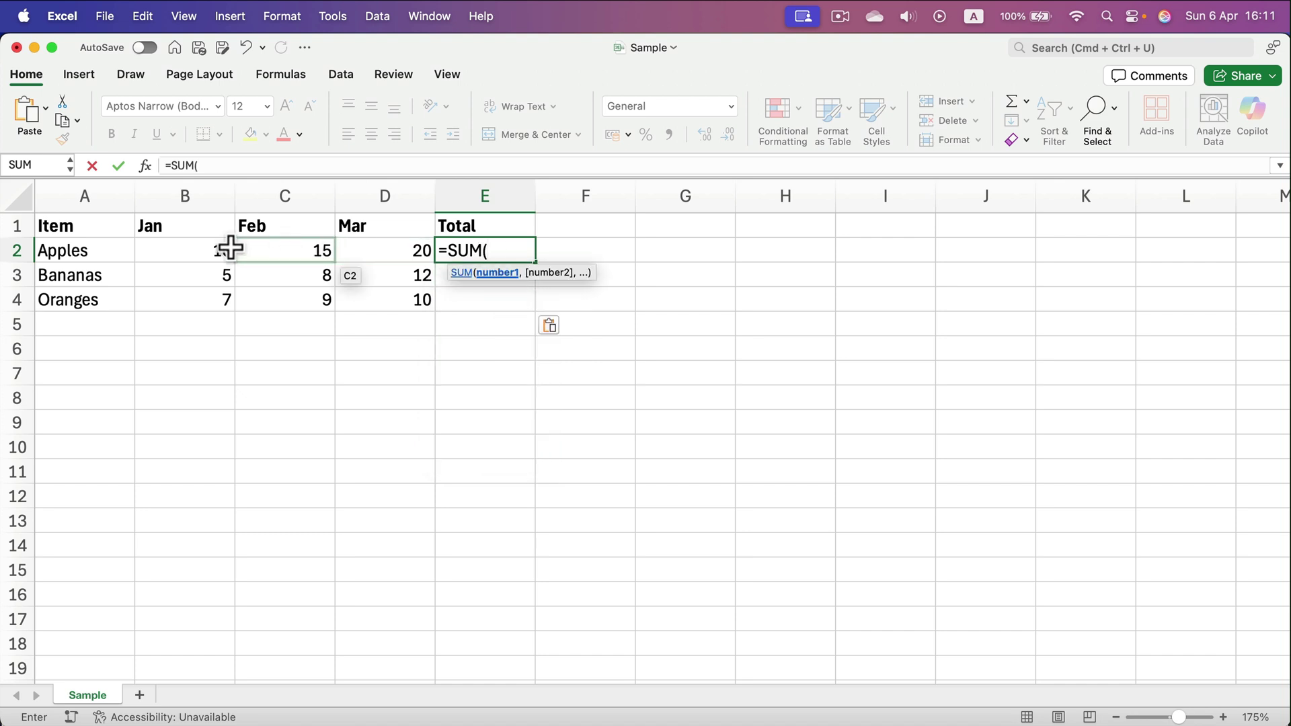
{"action": "left_click_drag", "start_coordinate": [189, 251], "coordinate": [373, 250]}
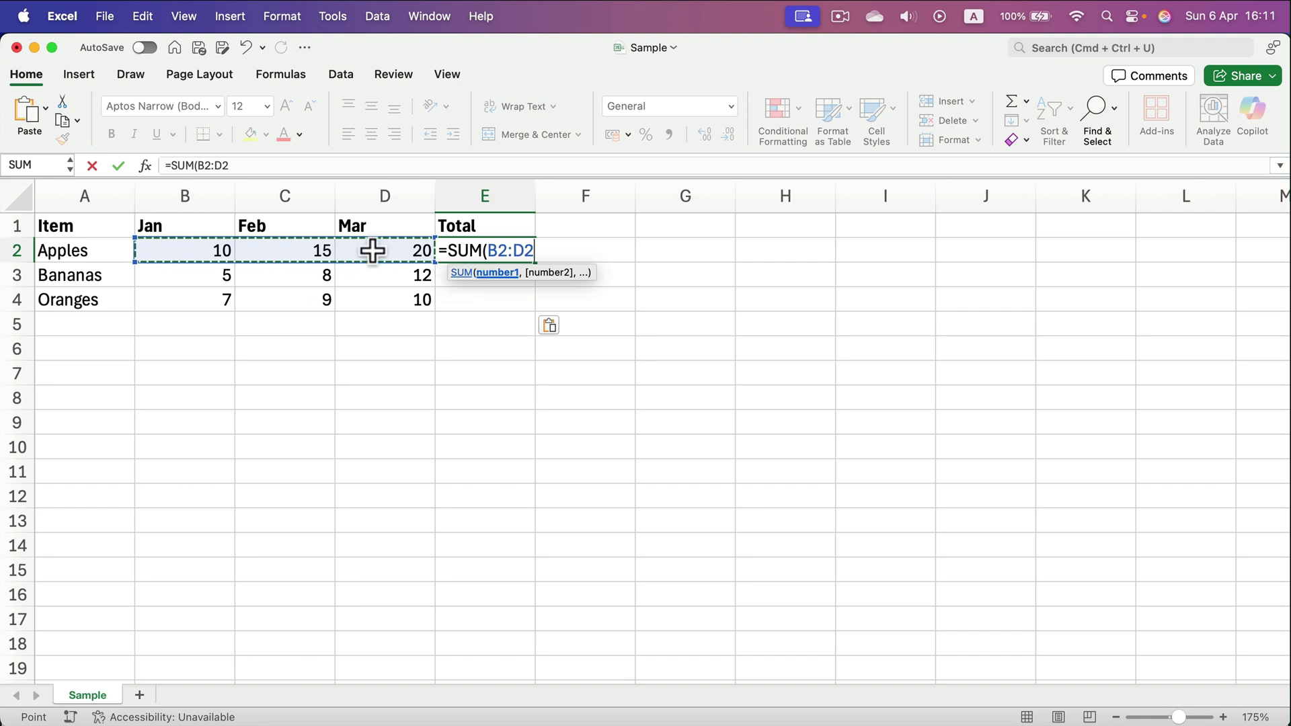
{"action": "type", "text": ")"}
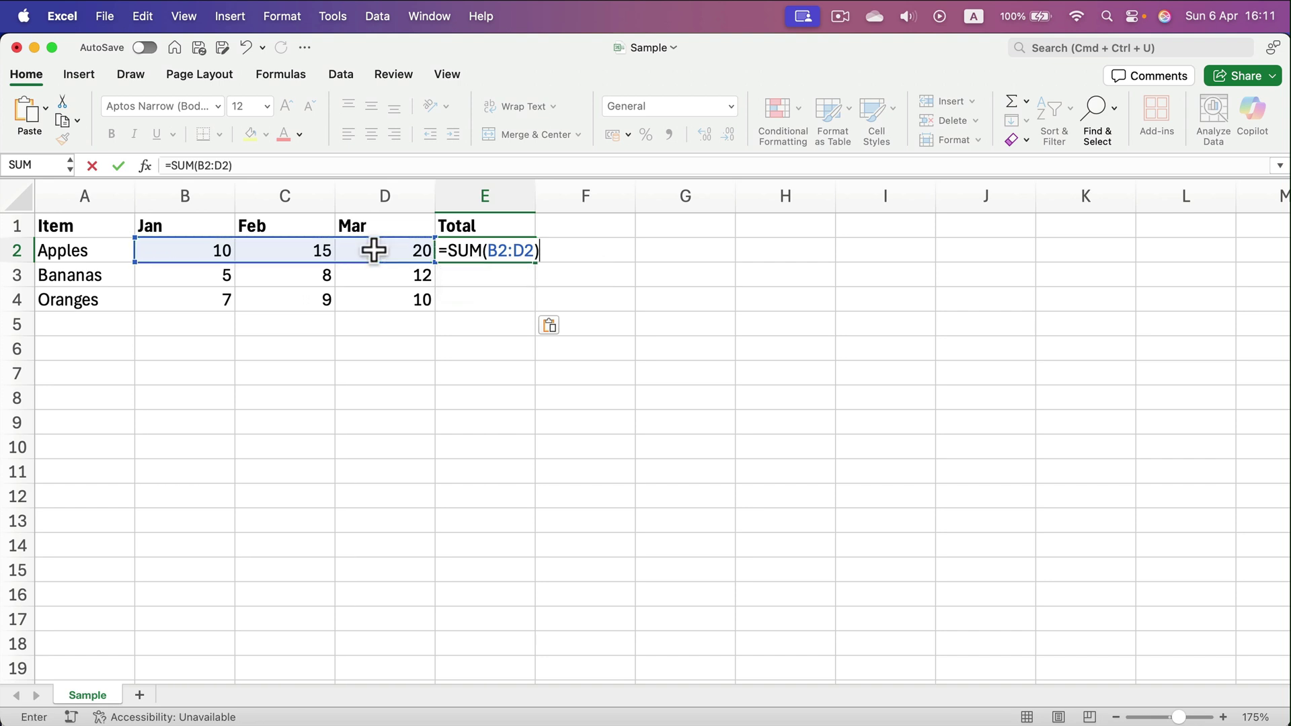
Confirm E2's total of 45, fill it down to E4, then clear E2:E4.
{"action": "key", "text": "Return"}
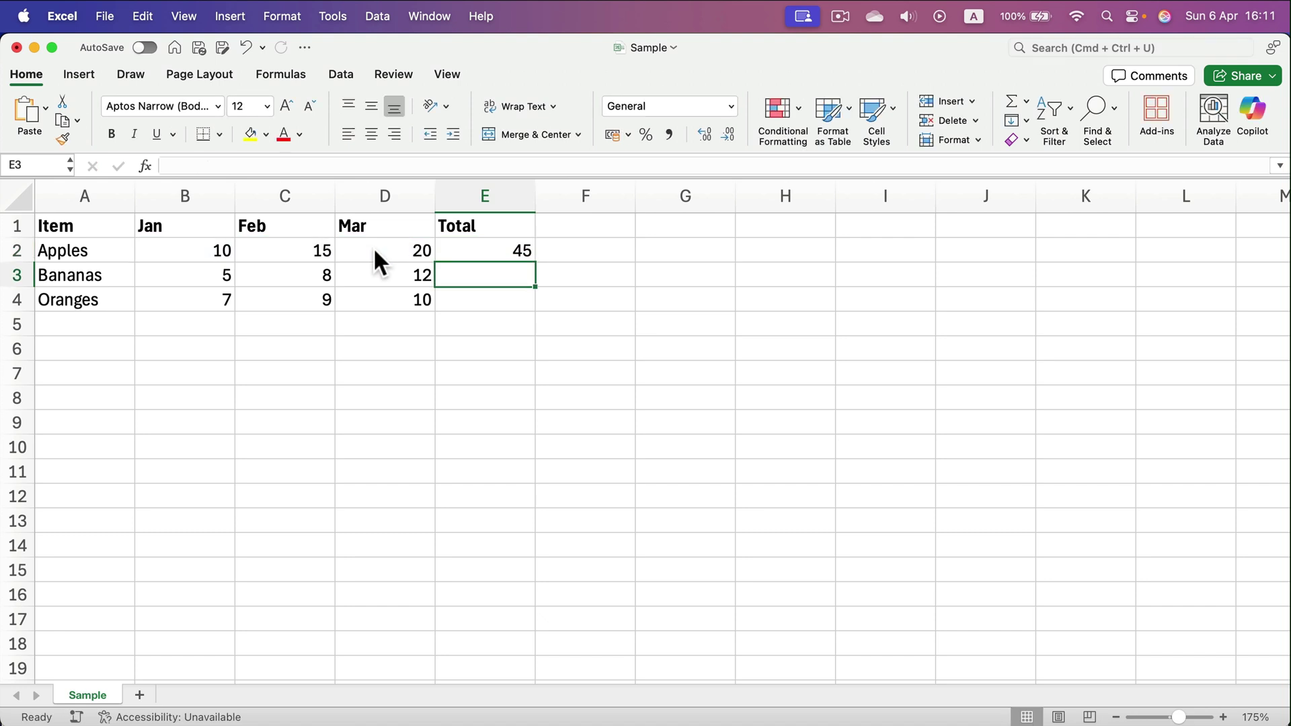
{"action": "left_click", "coordinate": [465, 258]}
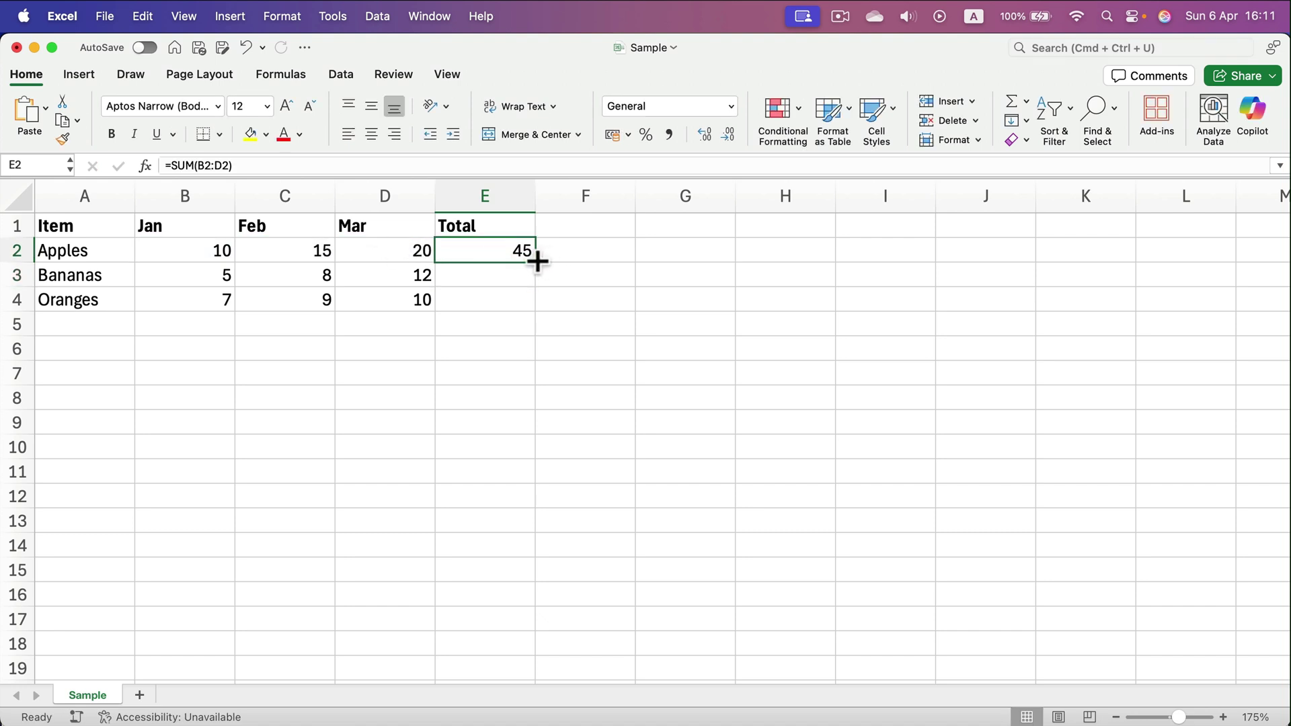
{"action": "left_click_drag", "start_coordinate": [535, 259], "coordinate": [528, 300]}
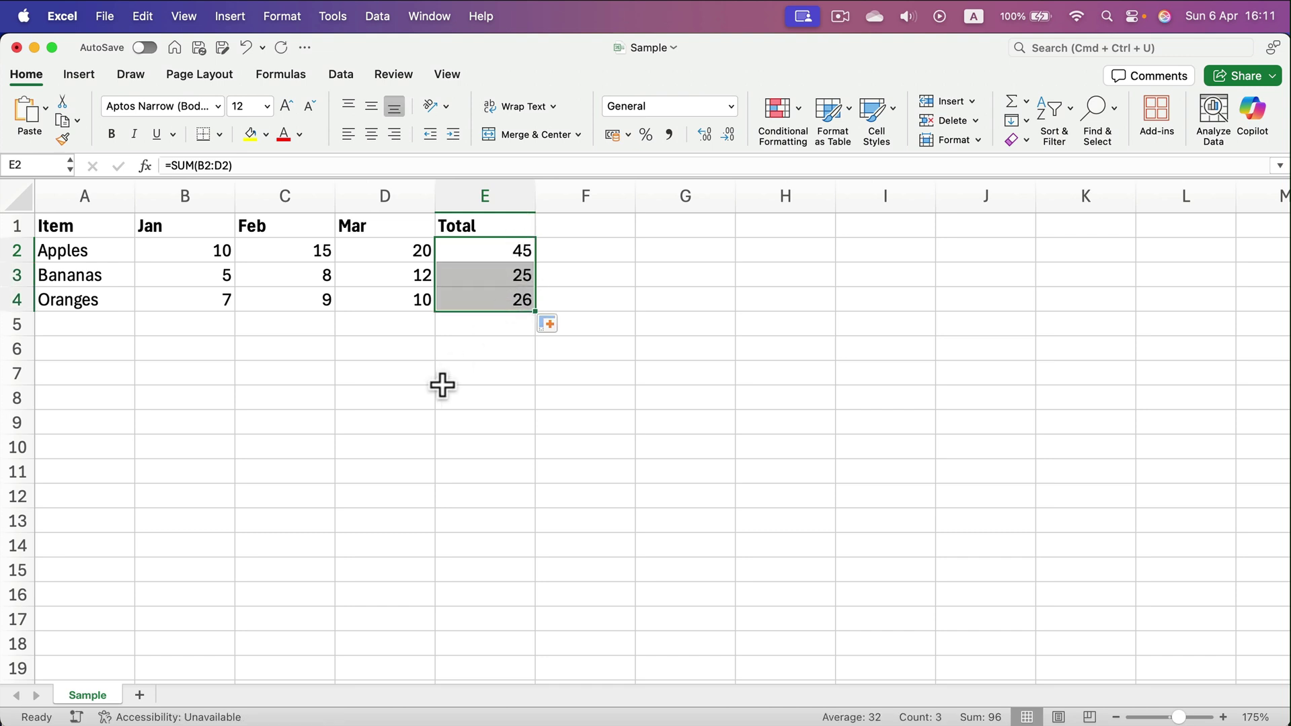
{"action": "left_click", "coordinate": [491, 370]}
{"action": "left_click_drag", "start_coordinate": [494, 251], "coordinate": [502, 300]}
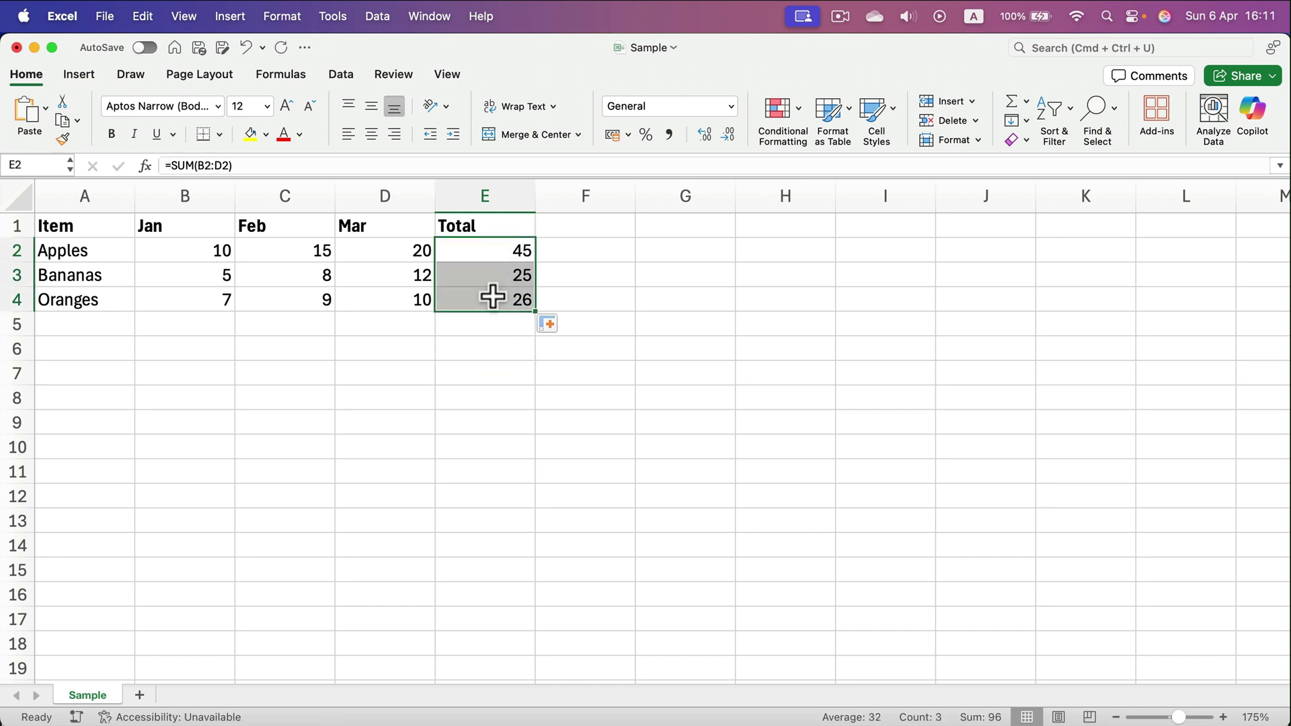
{"action": "key", "text": "Delete"}
{"action": "left_click", "coordinate": [485, 366]}
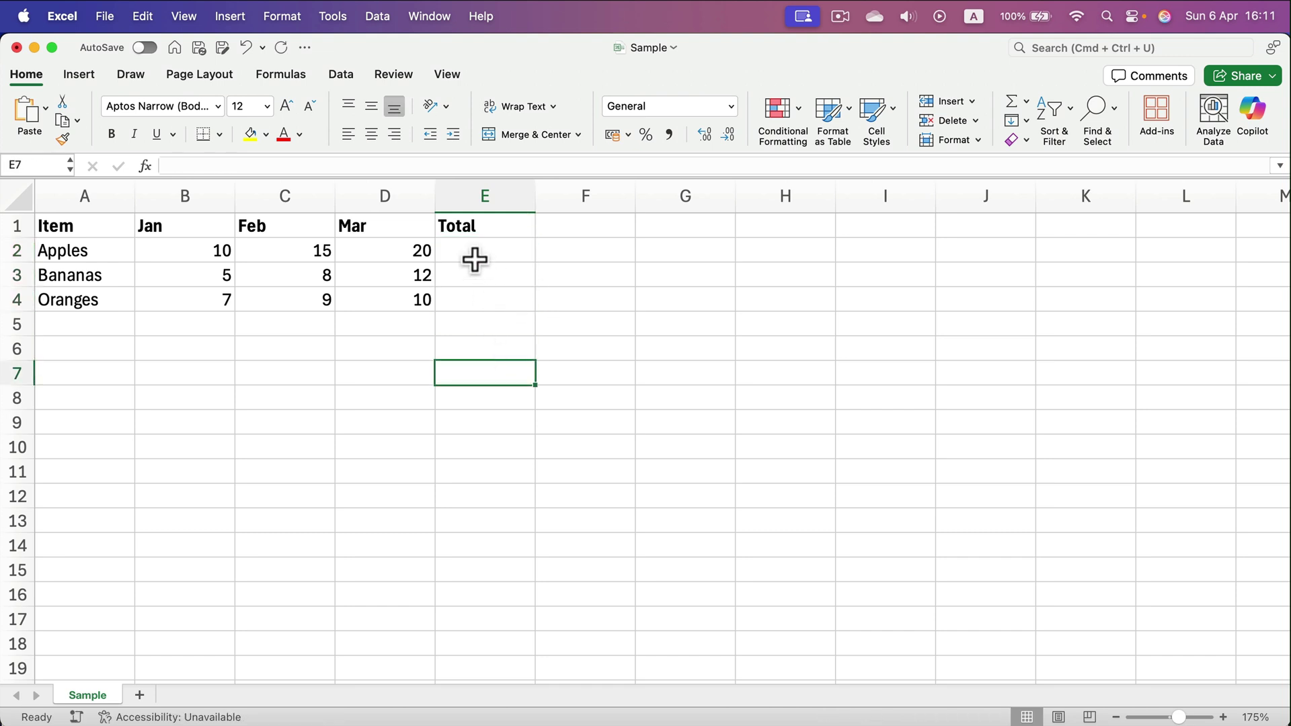
{"action": "left_click", "coordinate": [474, 253]}
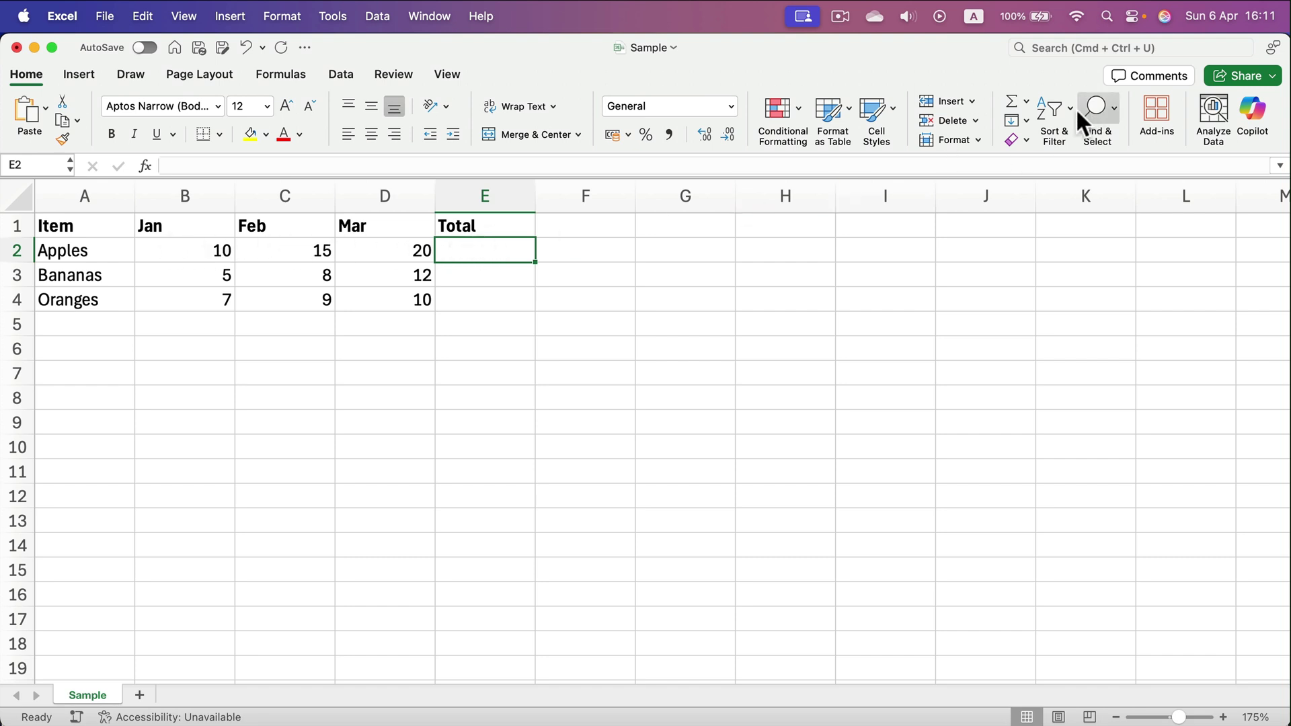
Use AutoSum on the Apples row and confirm E2 shows 45.
{"action": "left_click", "coordinate": [1013, 106]}
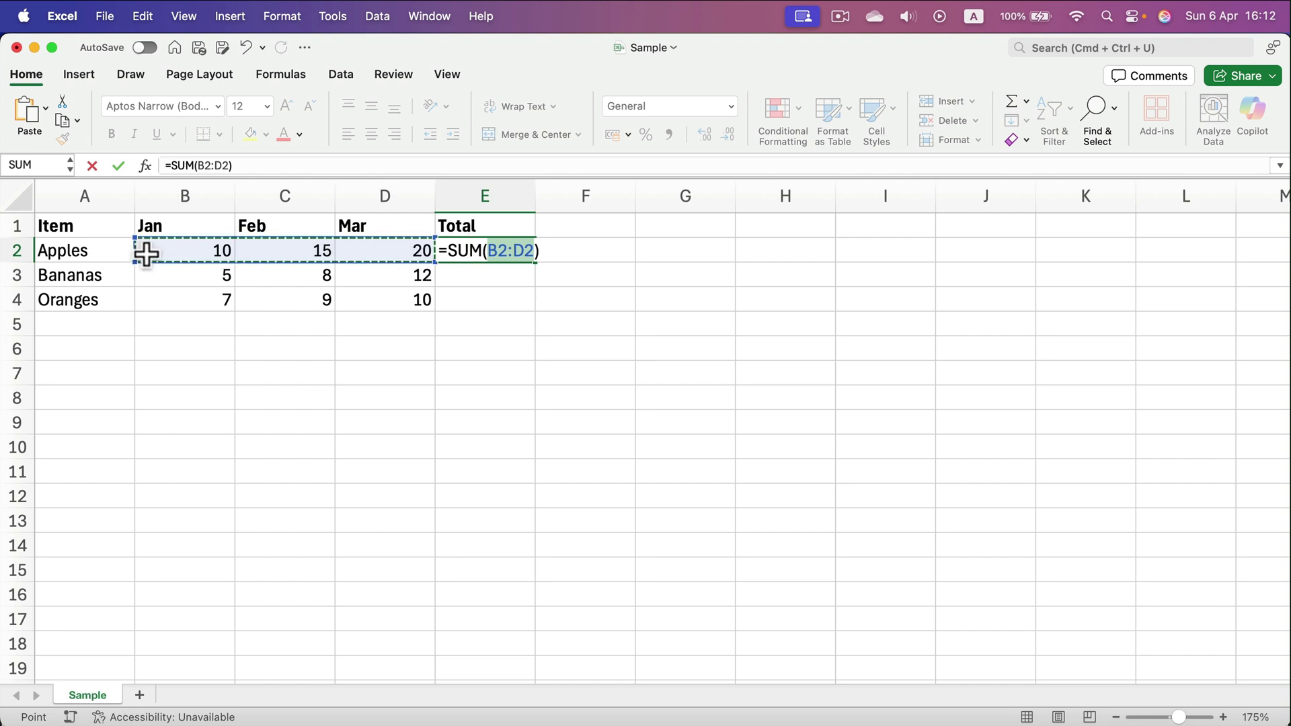
{"action": "left_click", "coordinate": [119, 165]}
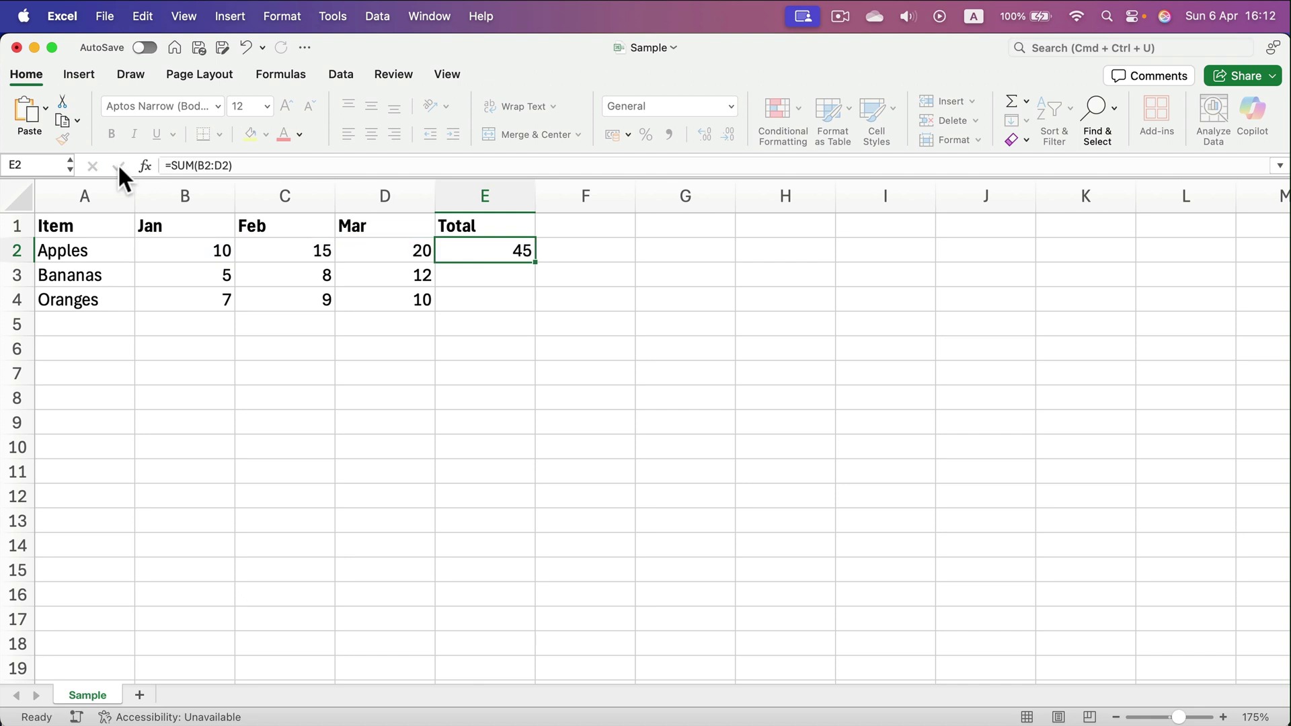